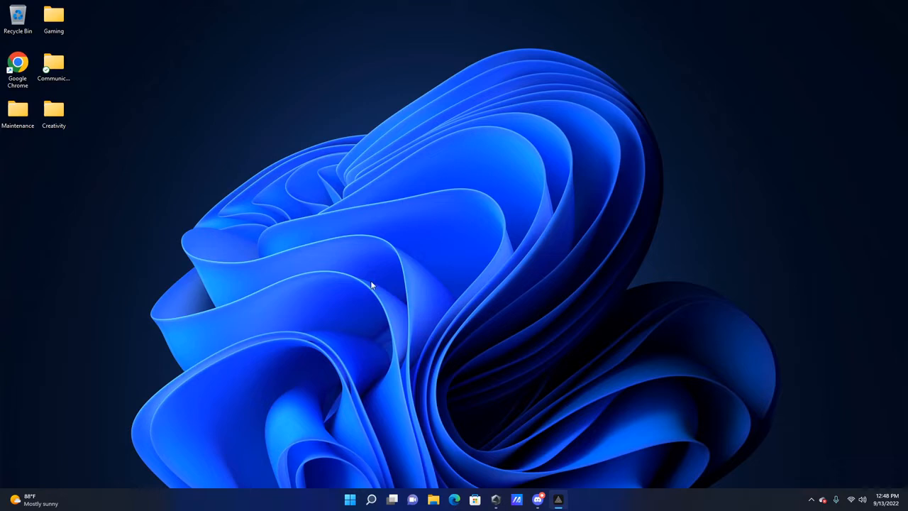
- Open Google Chrome and go to the Sinespace viewer download page at sine.space/download
left_click(18, 71)
double_click(18, 71)
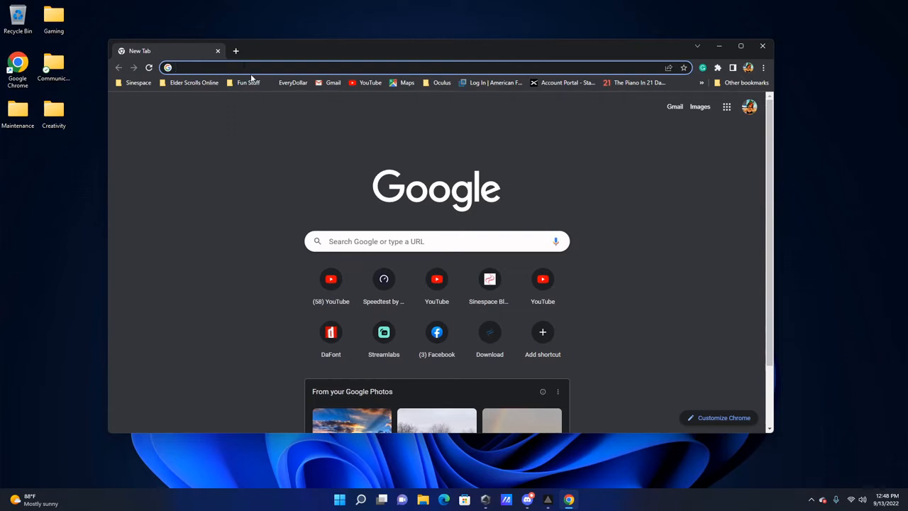
type("sine")
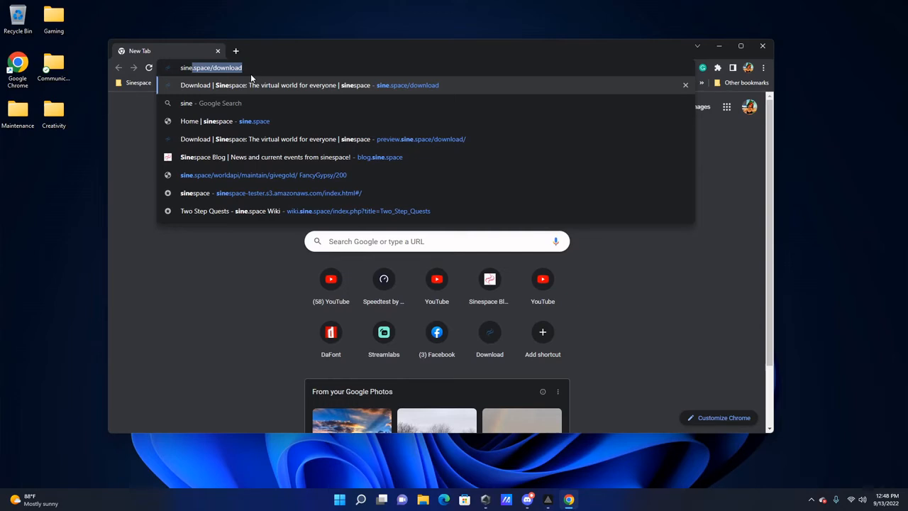
key("Right")
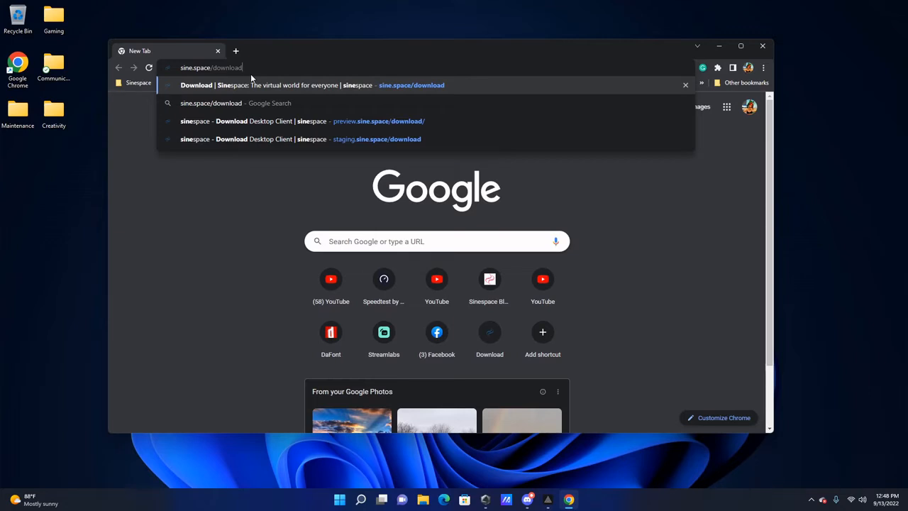
key("Return")
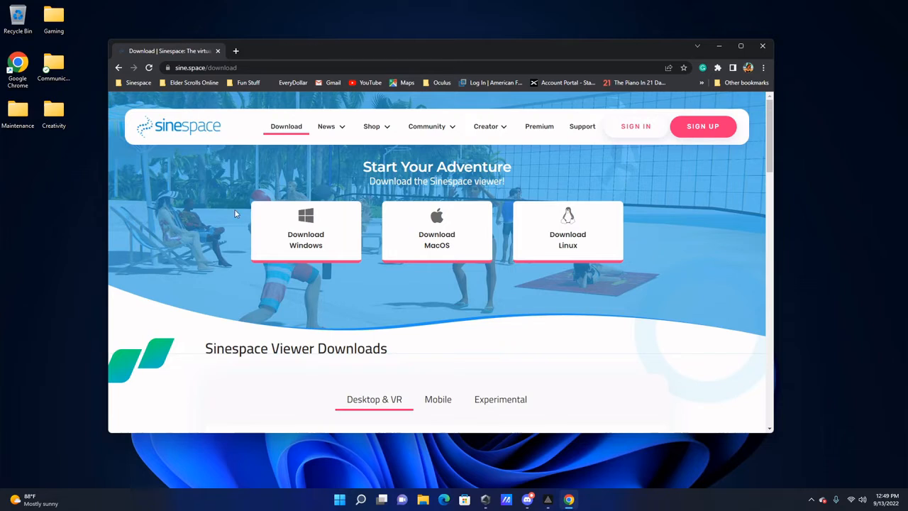
- Examine the Sinespace viewer download options offered for Windows, MacOS and Linux
scroll(239, 216, "down", 3)
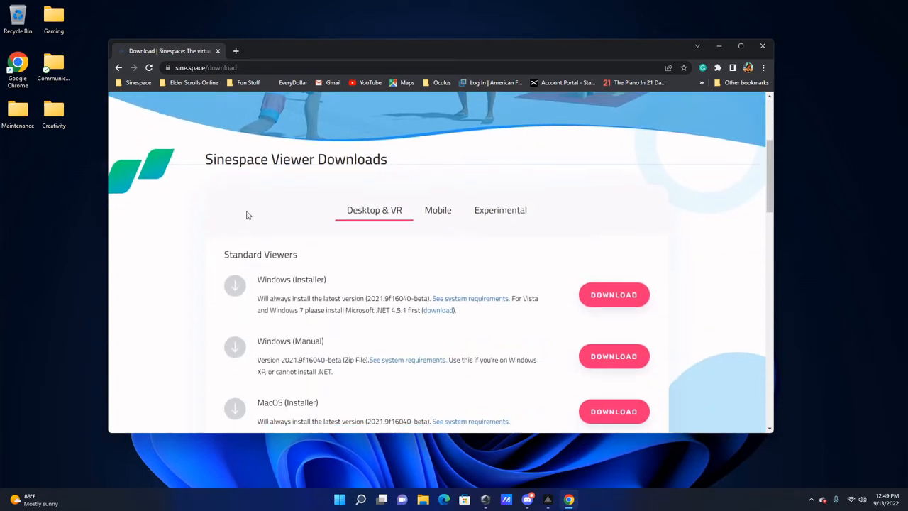
scroll(234, 204, "up", 3)
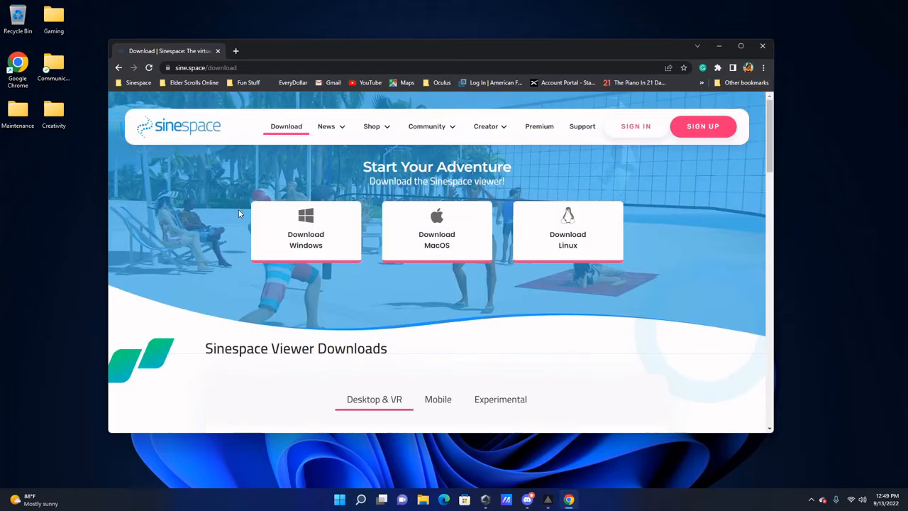
scroll(238, 211, "down", 1)
scroll(236, 212, "up", 1)
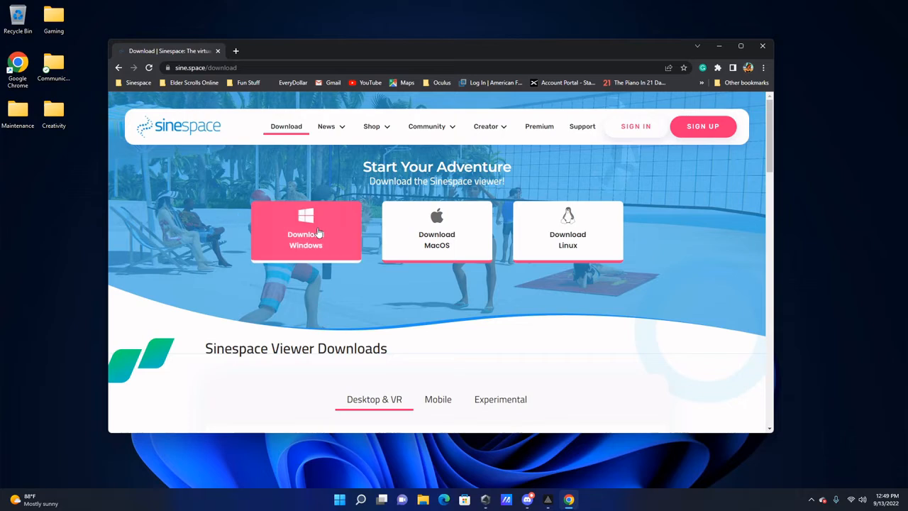
left_click(306, 249)
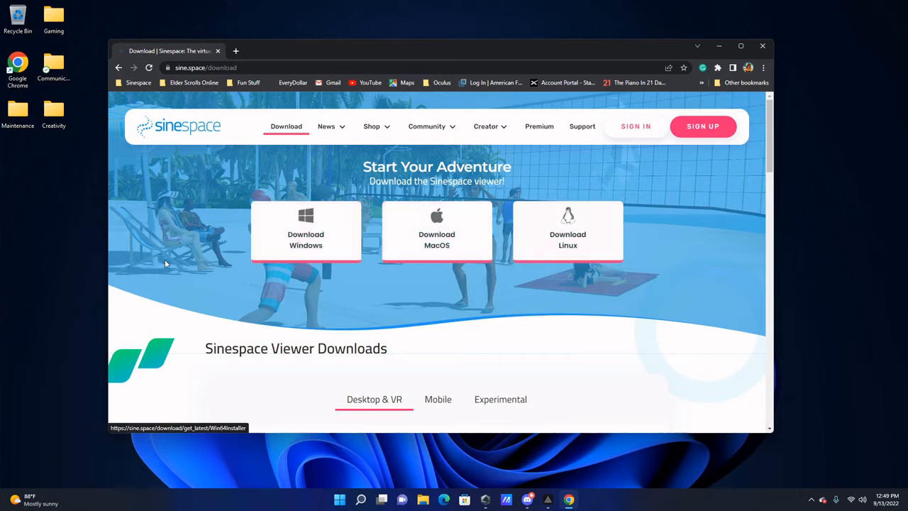
scroll(202, 273, "down", 1)
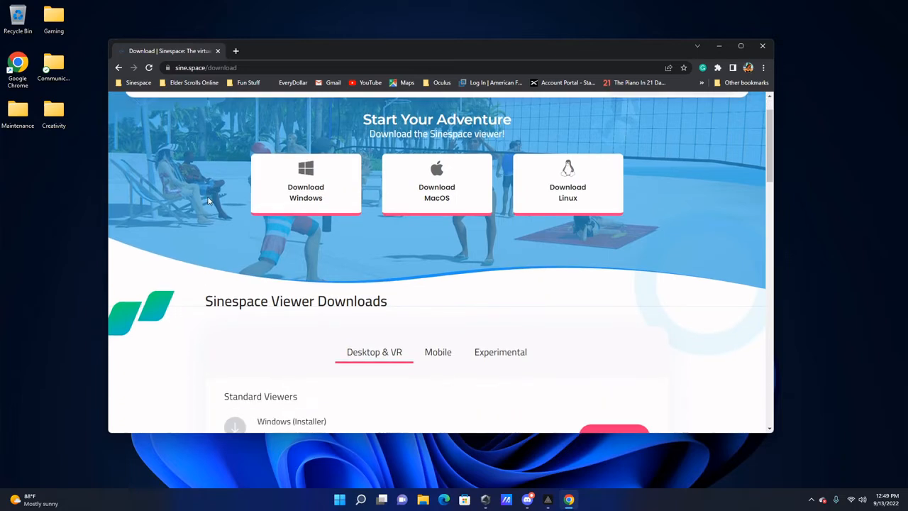
scroll(208, 201, "up", 1)
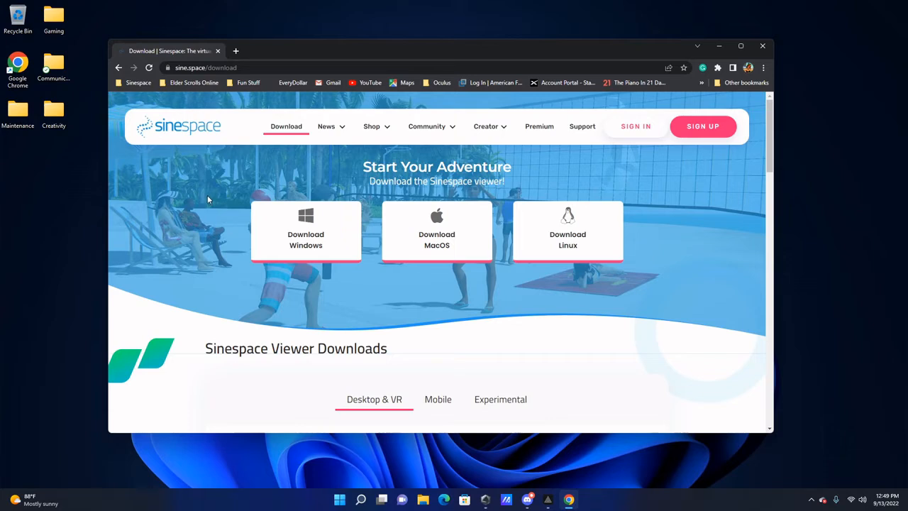
- Download the Windows (Manual) zip version from the Standard Viewers list
scroll(207, 197, "down", 3)
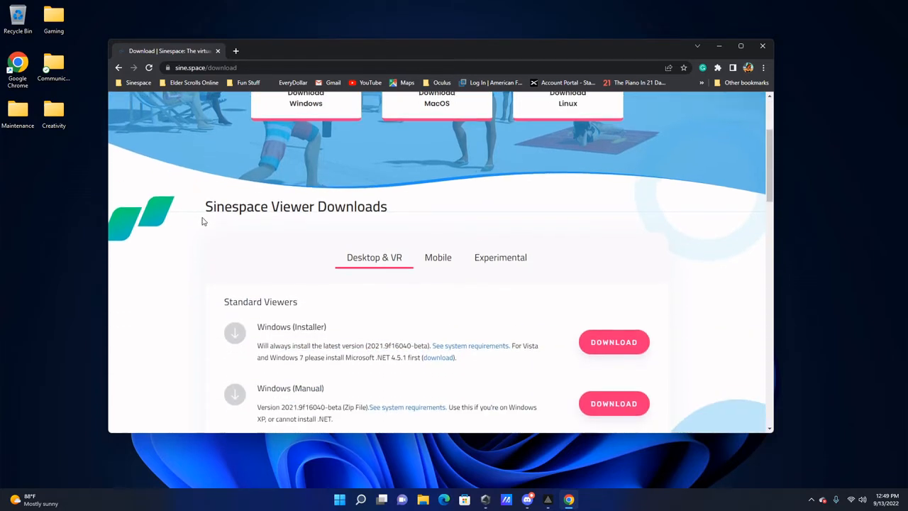
scroll(204, 222, "down", 3)
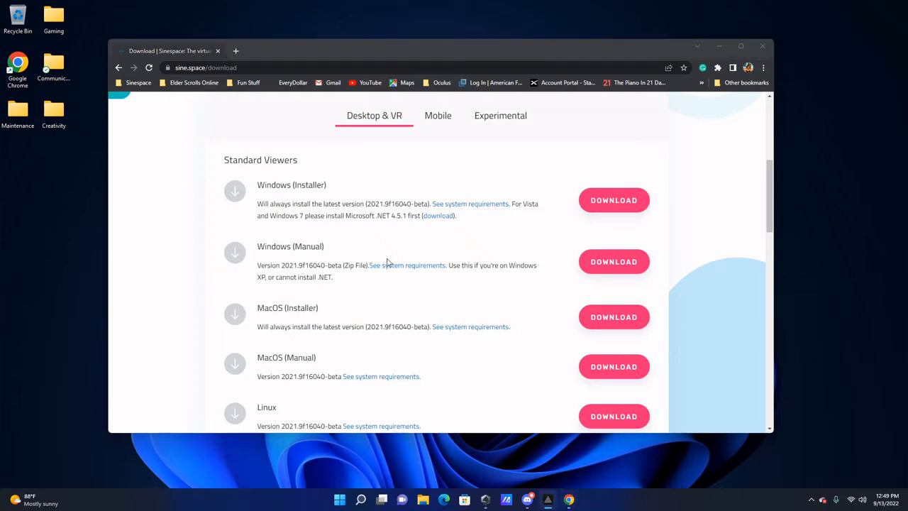
triple_click(202, 256)
left_click(217, 256)
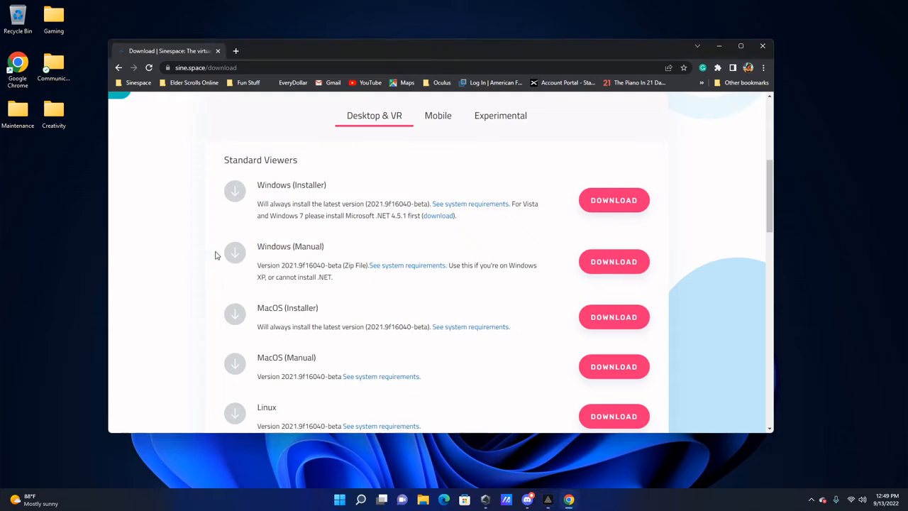
mouse_move(33, 265)
left_mouse_down()
mouse_move(113, 268)
mouse_move(210, 243)
left_mouse_up()
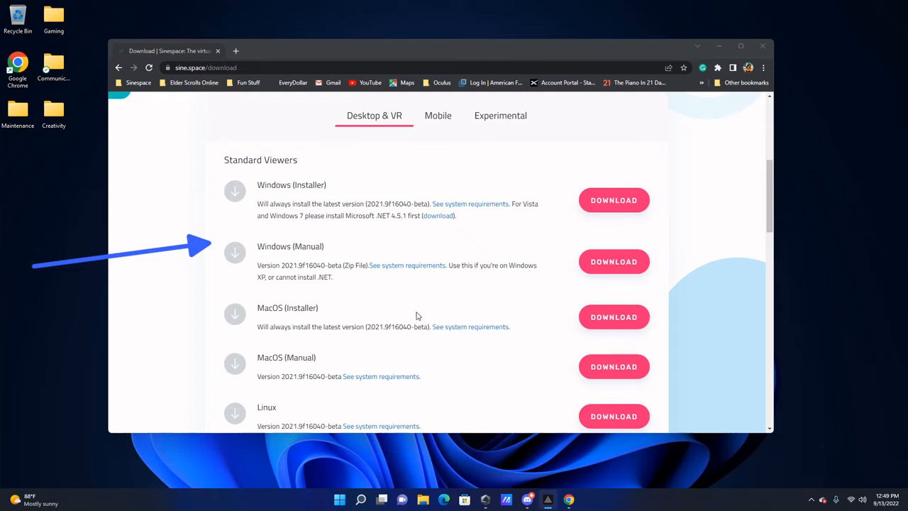
left_click(600, 268)
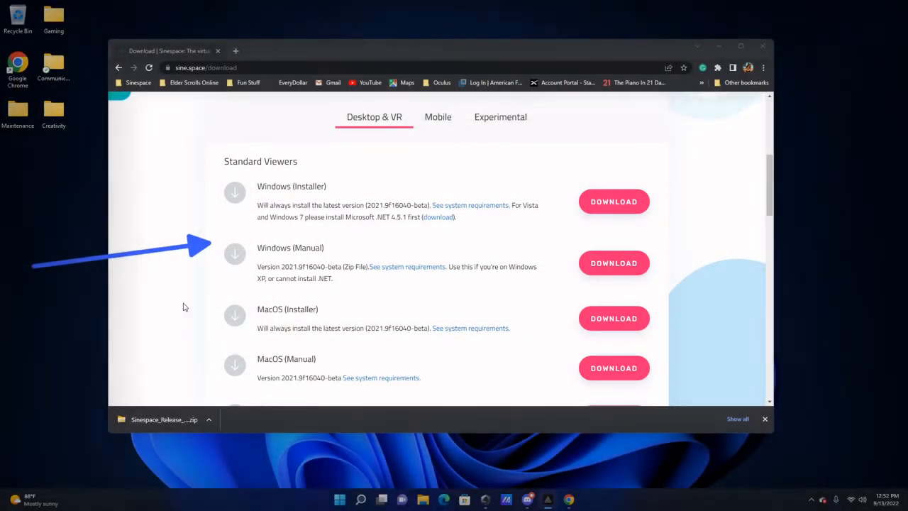
- Show the downloaded Sinespace release zip in its folder and start extracting all of its files
left_click(211, 424)
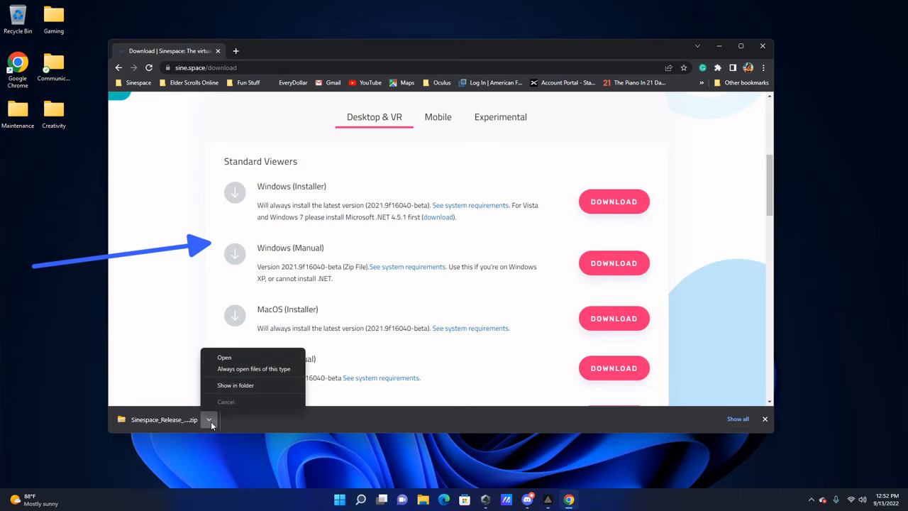
left_click(225, 385)
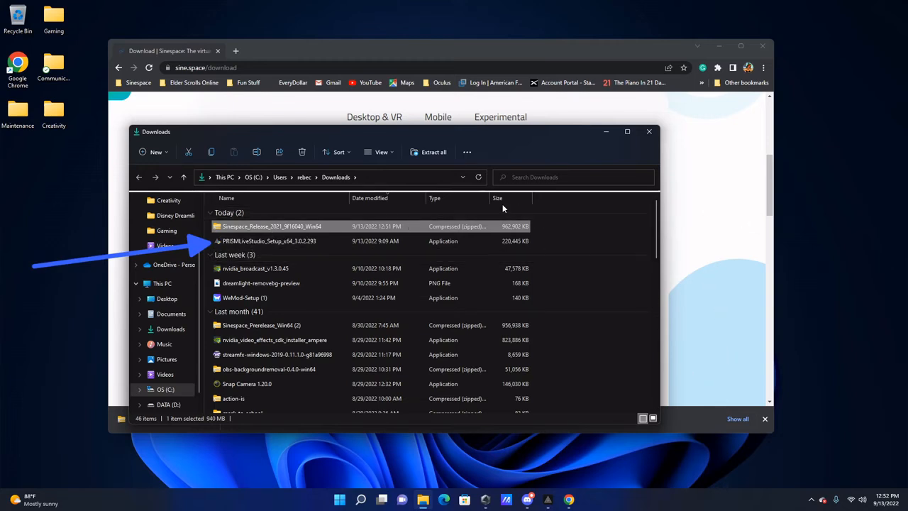
left_click(429, 153)
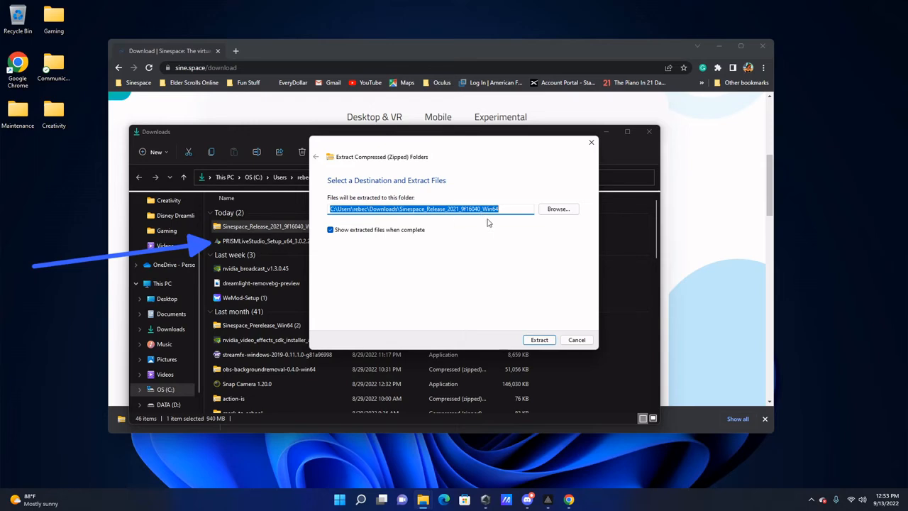
- Set the extraction destination to a Sinespace folder on the DATA (D:) drive, D:\Sinespace, and extract the files
left_click(556, 209)
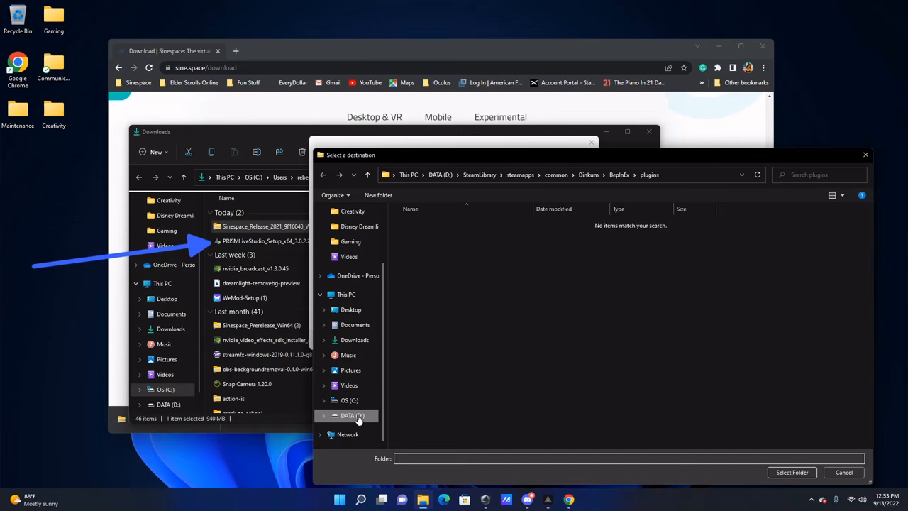
left_click(323, 415)
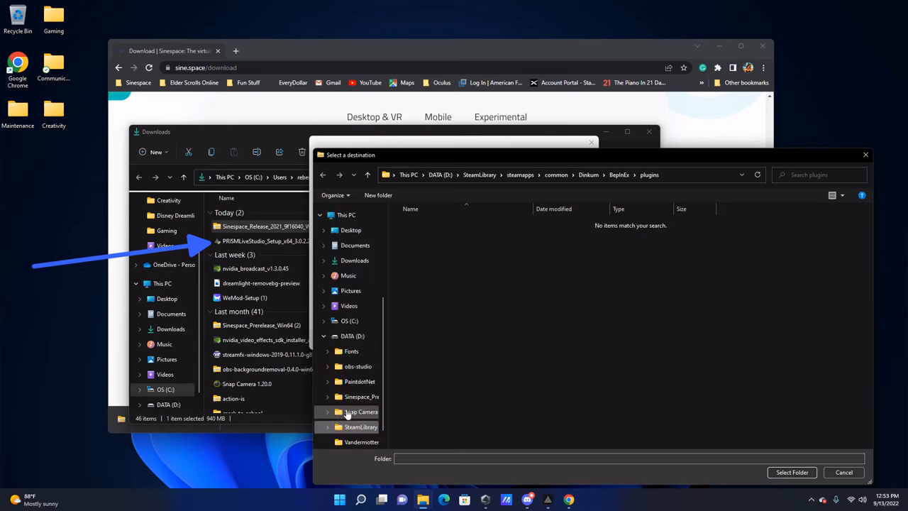
left_click(355, 336)
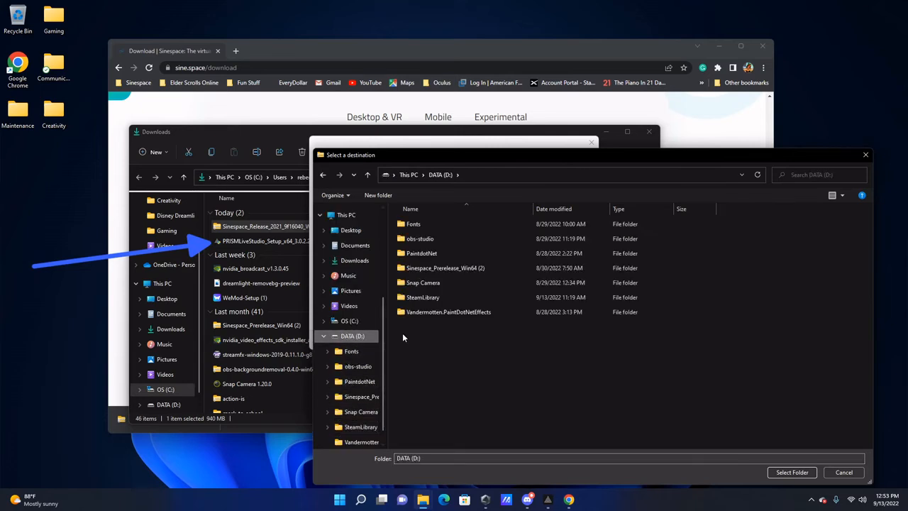
left_click(792, 473)
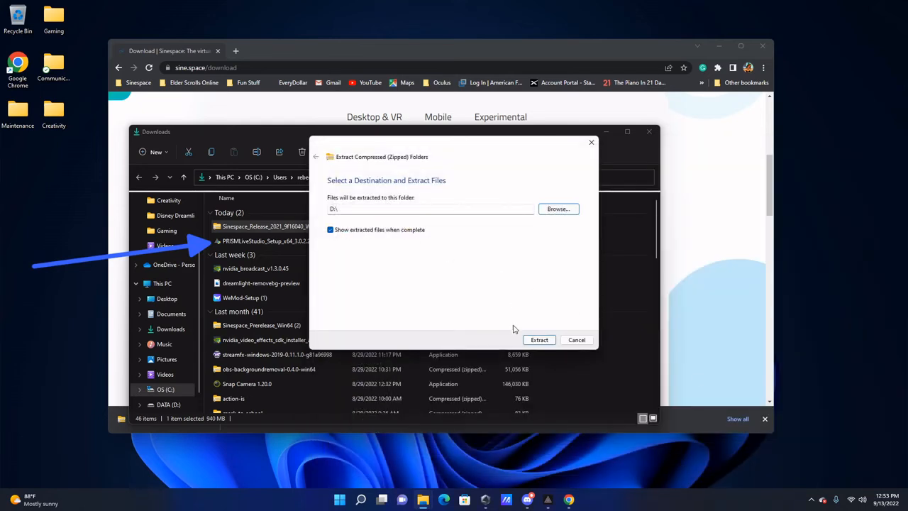
left_click(373, 209)
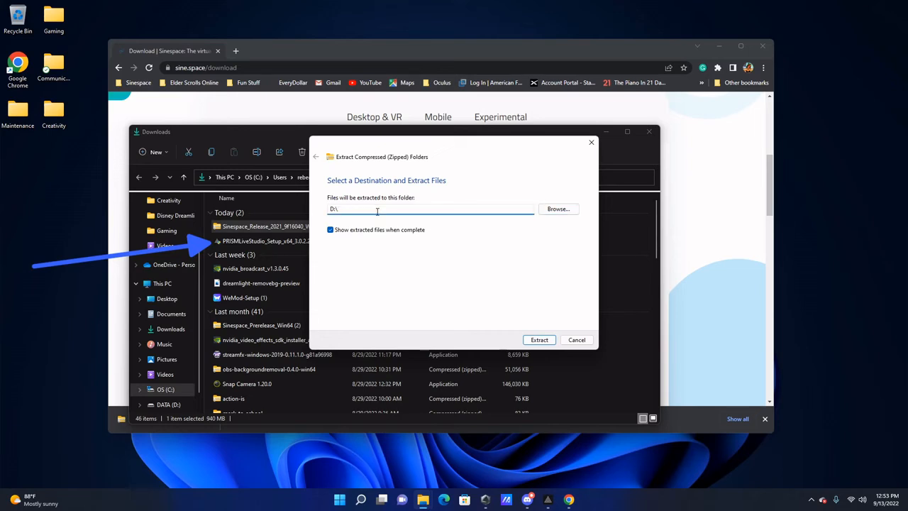
type("Sig")
key("BackSpace")
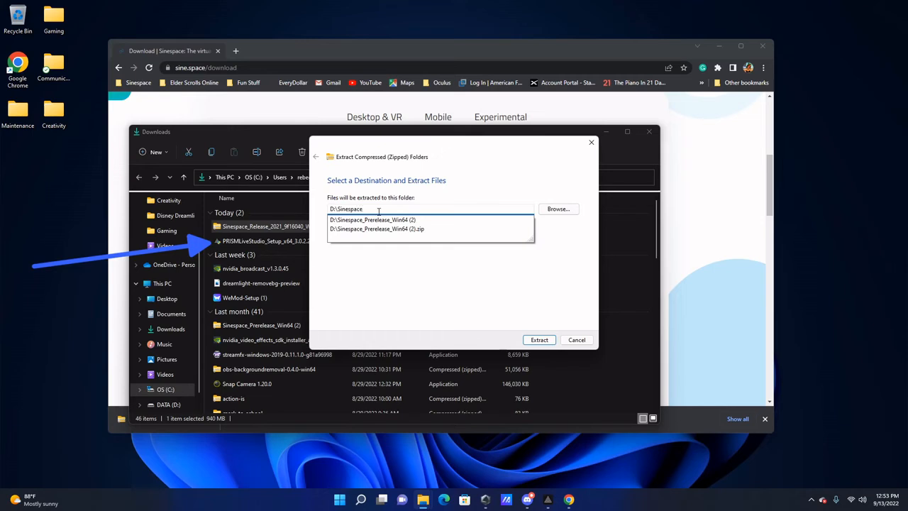
left_click(484, 191)
left_click(539, 341)
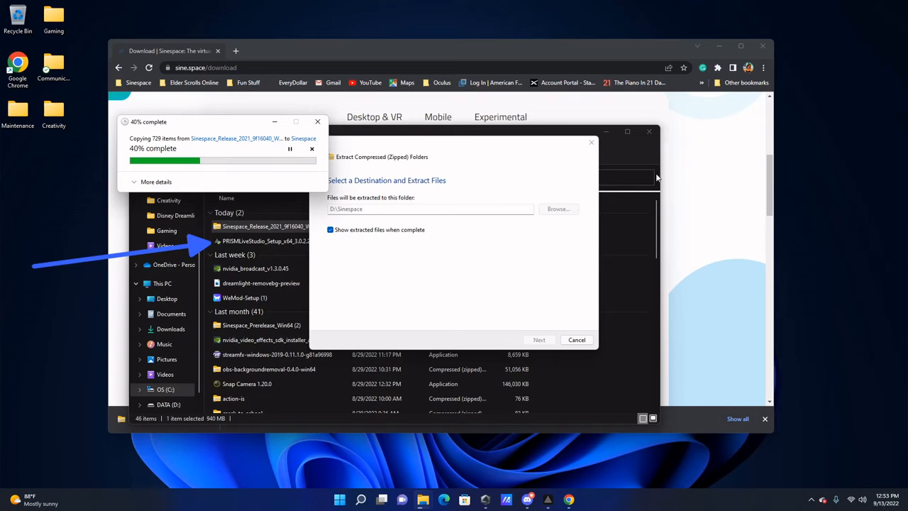
- Minimize the Downloads and browser windows and launch the Sinespace application from the extracted D:\Sinespace folder
left_click(610, 131)
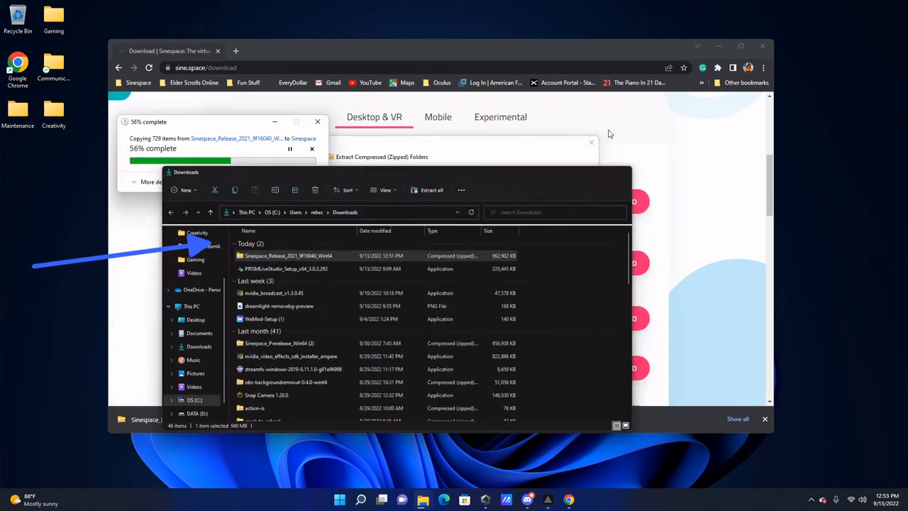
left_click(718, 45)
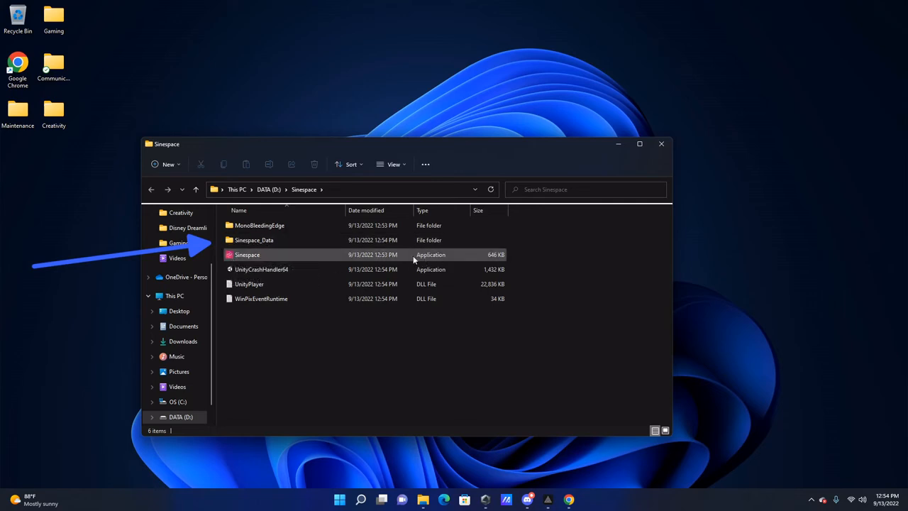
double_click(246, 256)
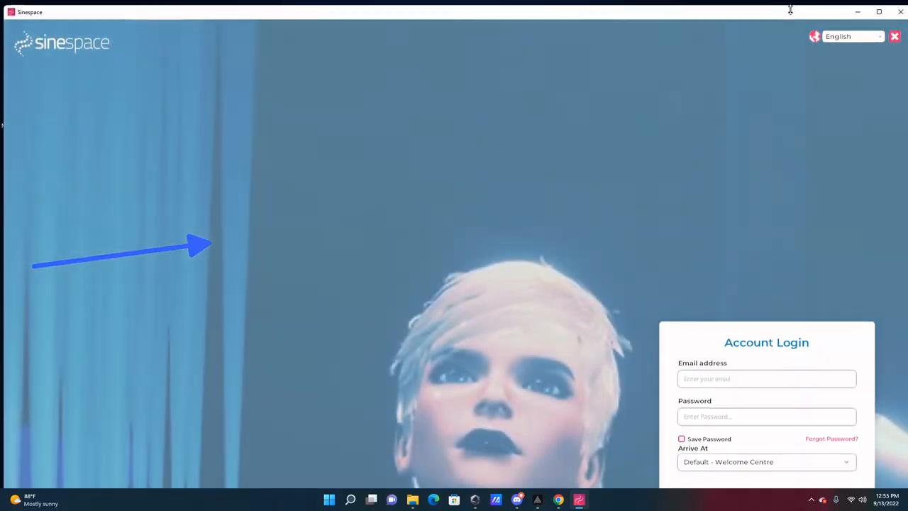
- Move the Sinespace window fully onto the screen and narrow it so the whole login view fits on the desktop
left_click_drag(789, 5, 775, 19)
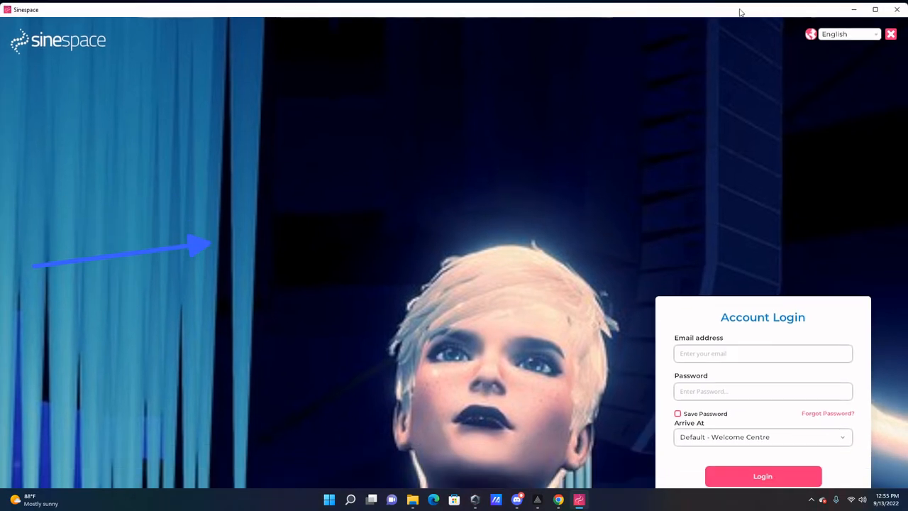
left_click_drag(631, 4, 617, 51)
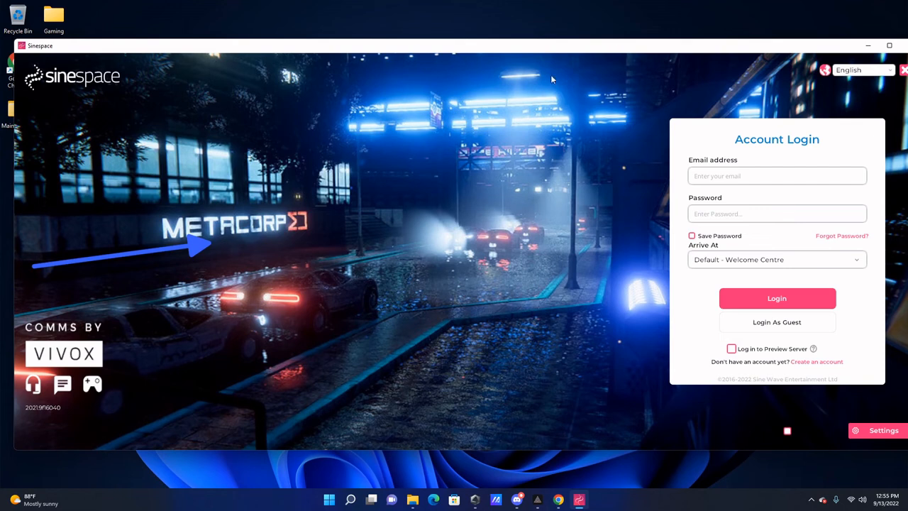
left_click_drag(12, 239, 254, 234)
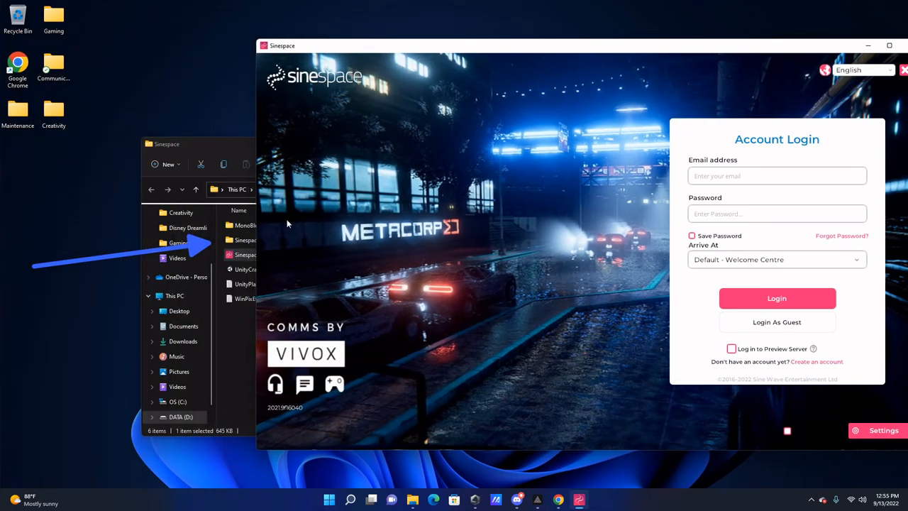
left_click_drag(482, 49, 356, 63)
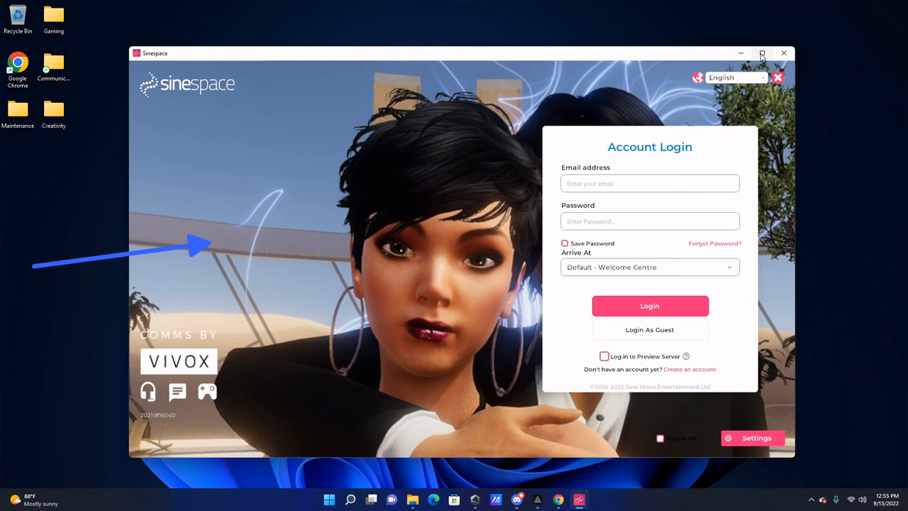
- Maximize the Sinespace window and restore it to its previous windowed size
mouse_move(761, 56)
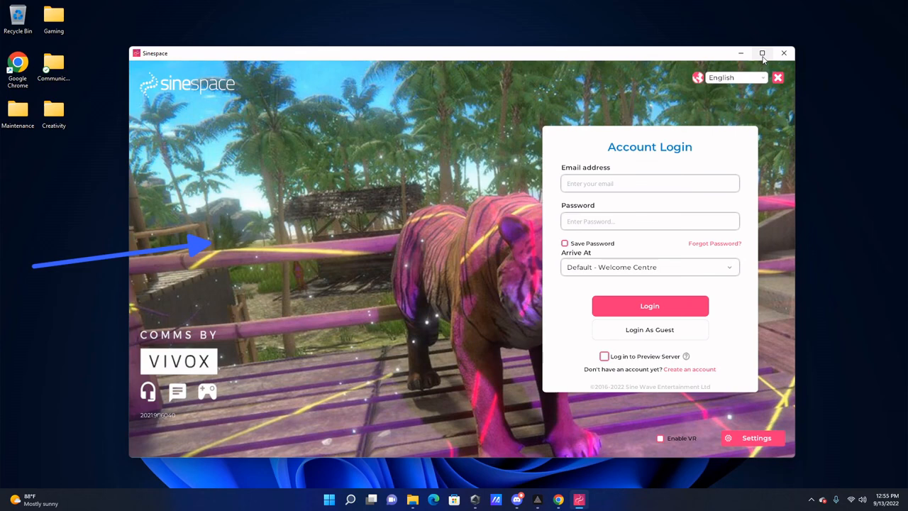
left_click(762, 56)
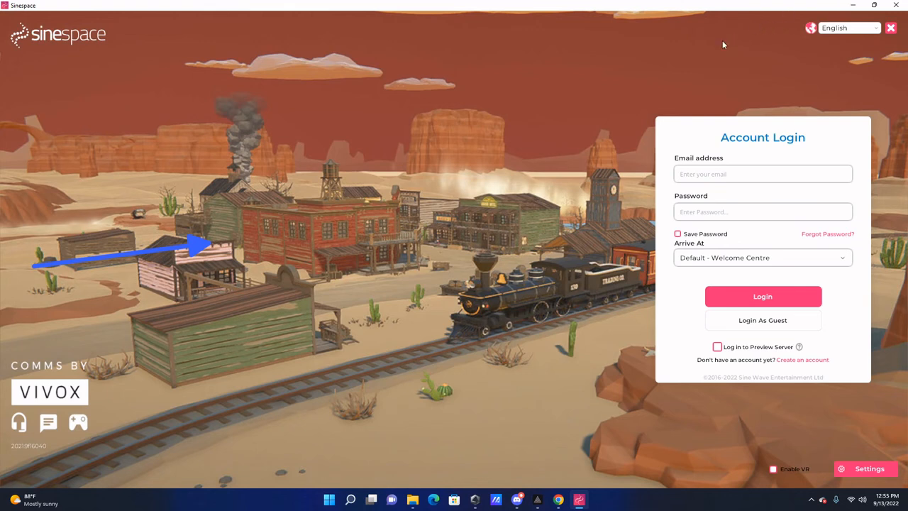
left_click(874, 5)
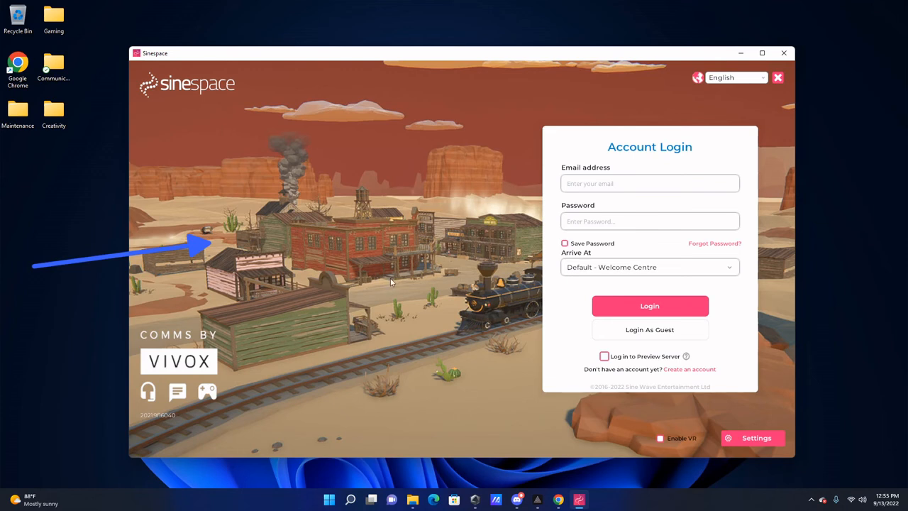